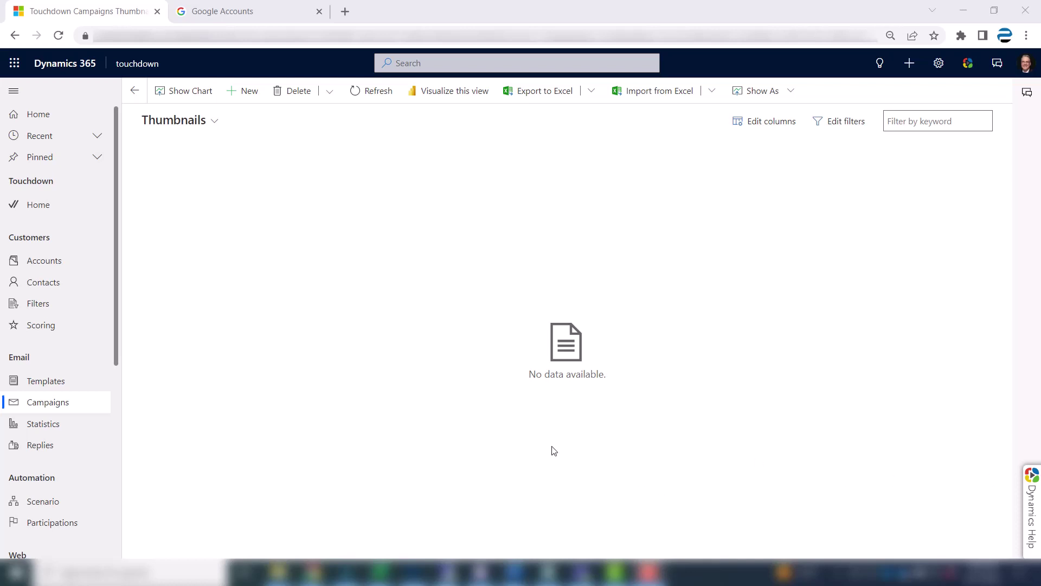
Create a new Touchdown campaign from the Email > Campaigns list
click(39, 408)
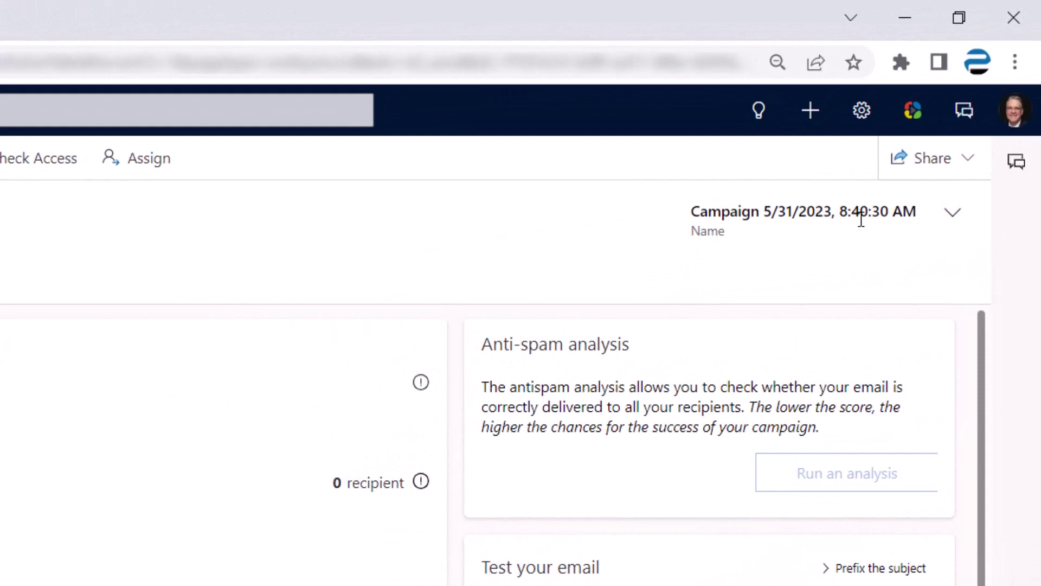
Replace the auto-generated campaign name with 'Tips & Tricks Test 5/31/2023'
click(953, 224)
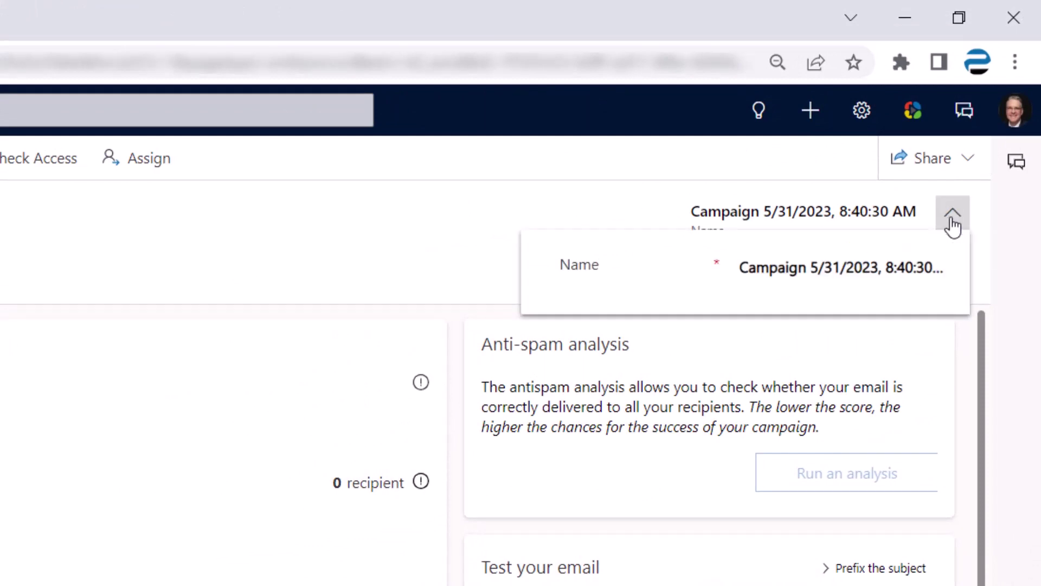
click(890, 265)
key(Home)
text(Tip)
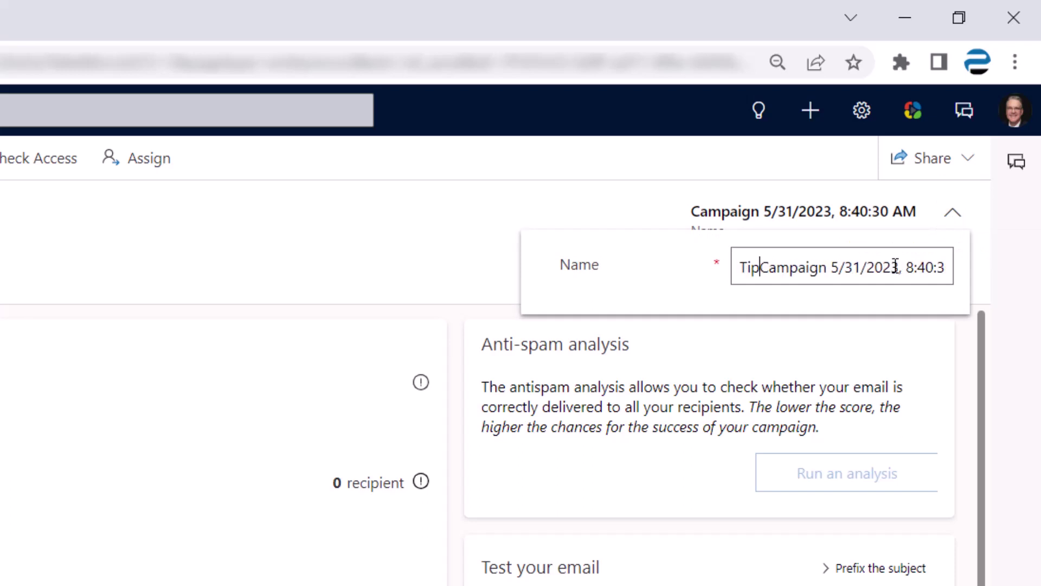
text(s & Tricks)
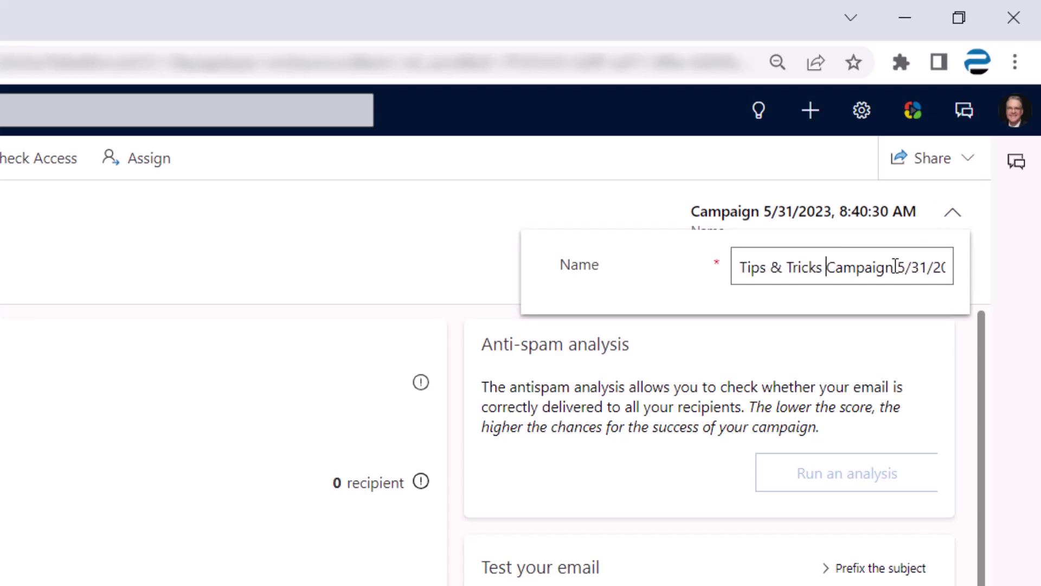
double_click(895, 267)
key(BackSpace)
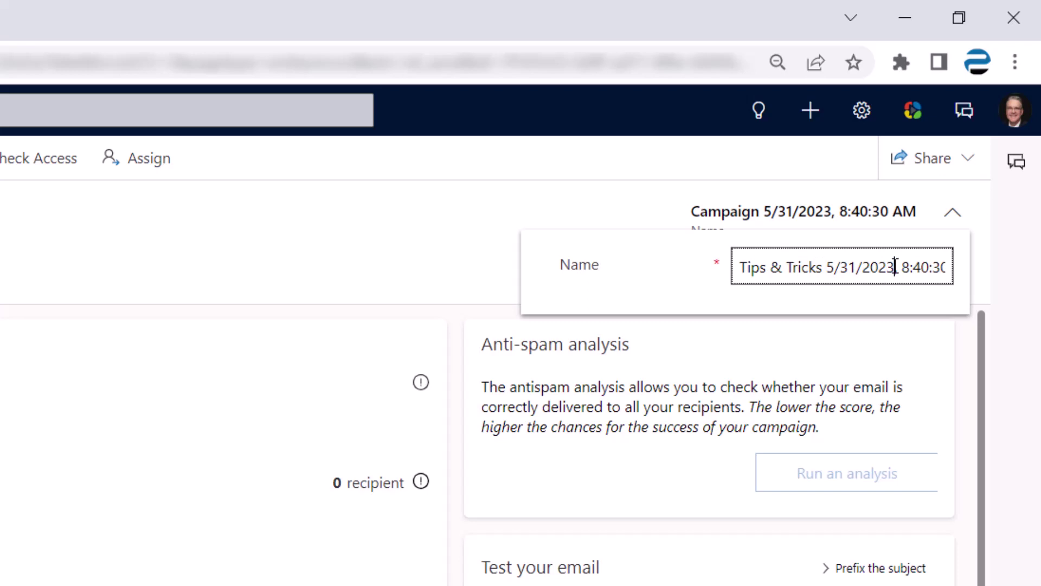
key(shift+End)
key(BackSpace)
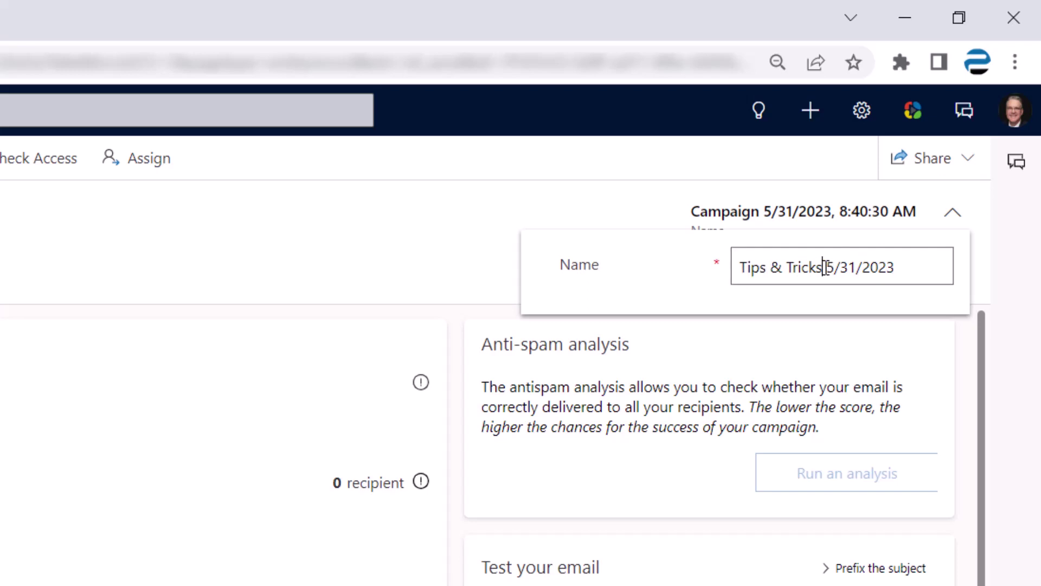
click(824, 267)
text(Test)
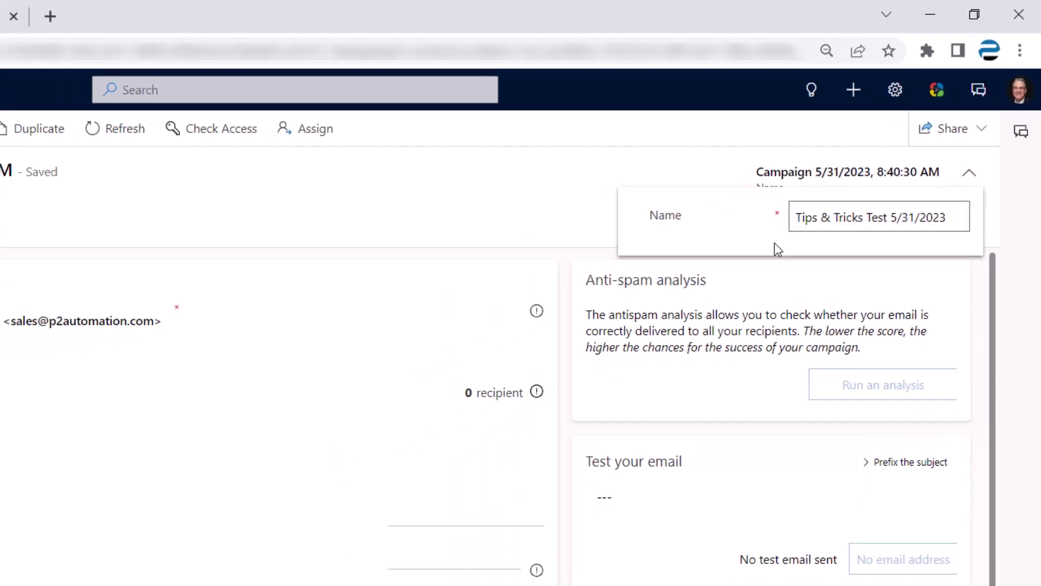
click(457, 362)
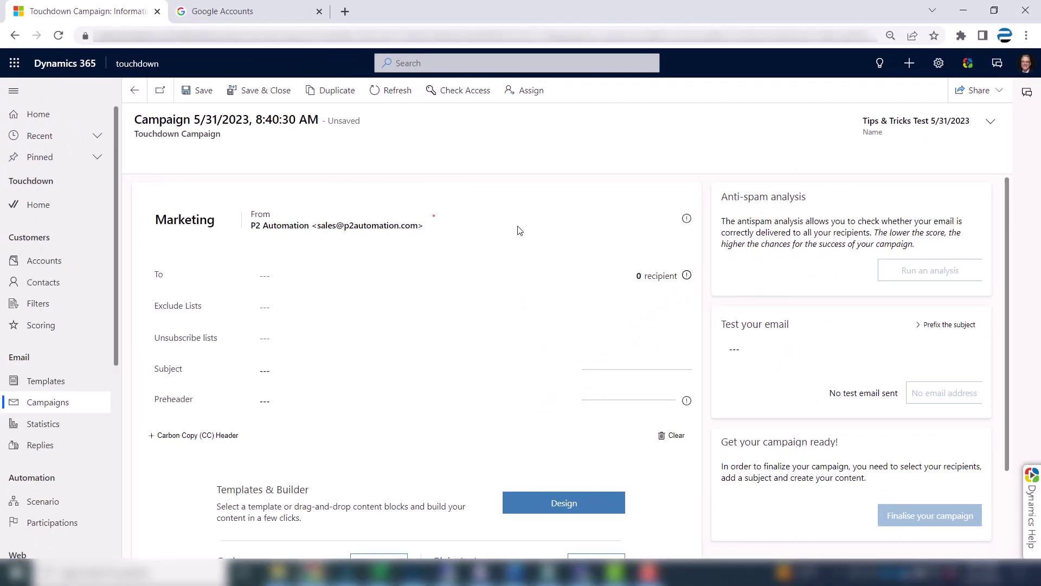
Set the sender to Tips and Tricks and bring up the available recipient lists
click(450, 220)
click(300, 255)
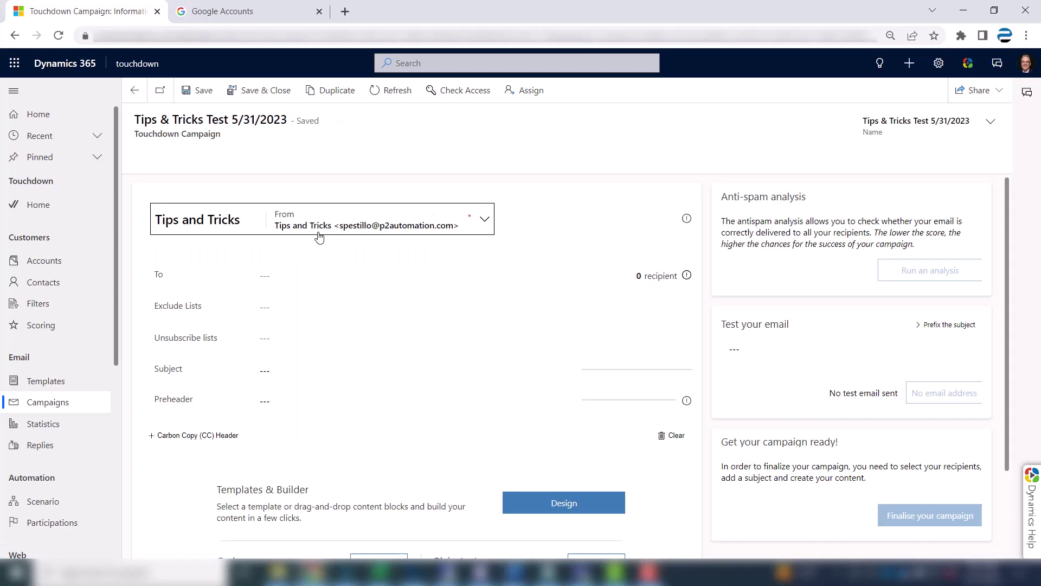
click(289, 274)
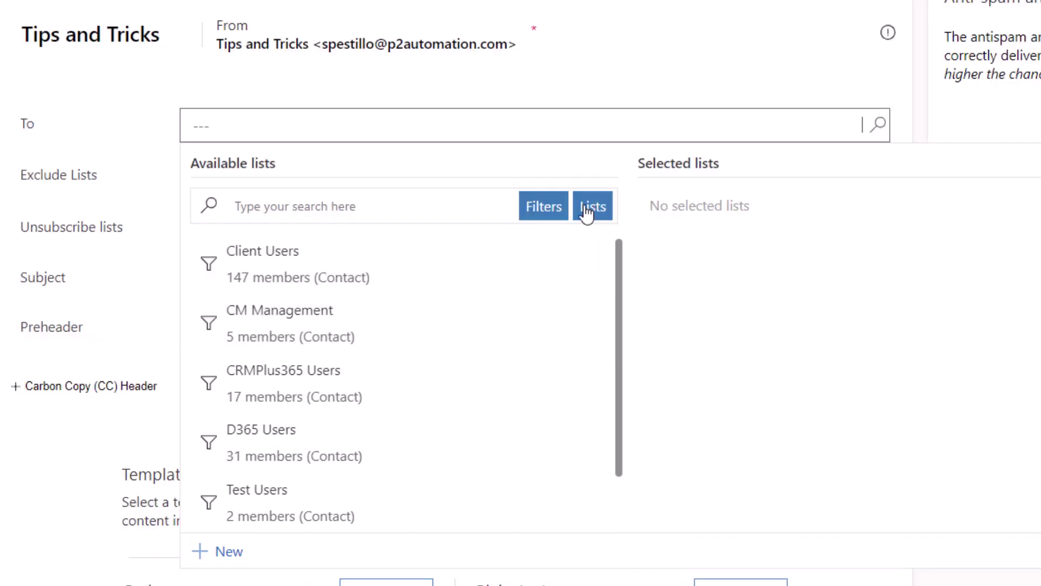
Select the Test Users list (2 recipients) as the campaign's To list
click(282, 506)
click(481, 123)
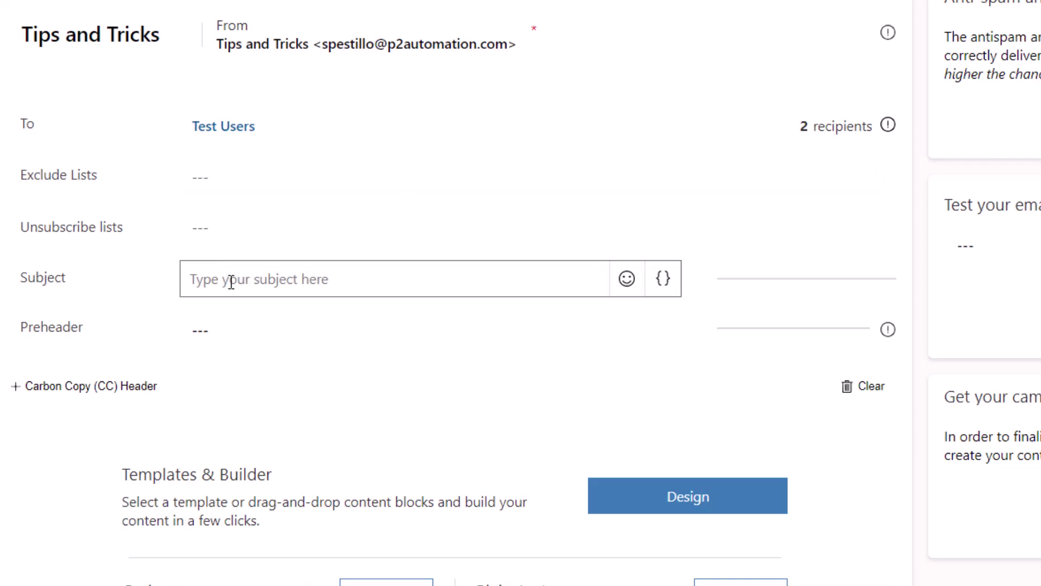
Paste the subject 'Tips & Tricks - 2023 Release Wave 1 Updates' and the Focused View/Pipeline View preheader
click(231, 281)
text(Tips & Tricks - 2023 Release Wave 1 Updates)
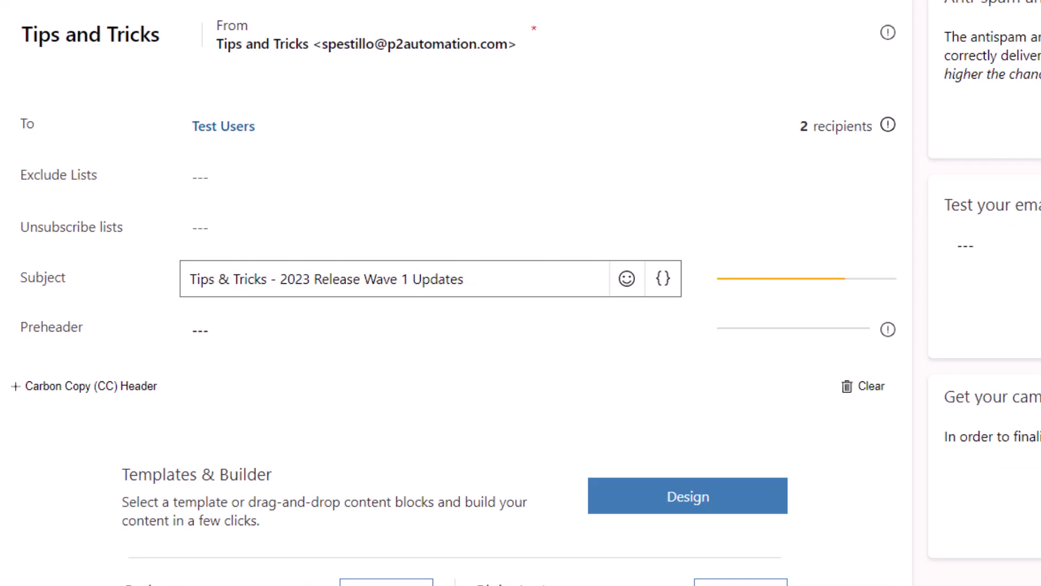
click(441, 360)
click(435, 323)
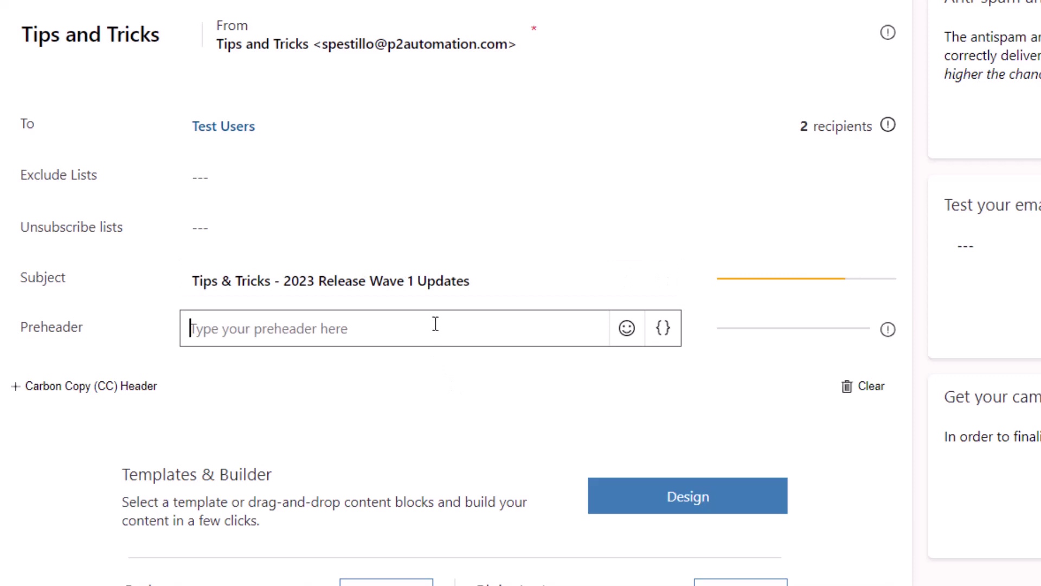
text(Introducing Focused View and Pipeline View in Dynamics 365)
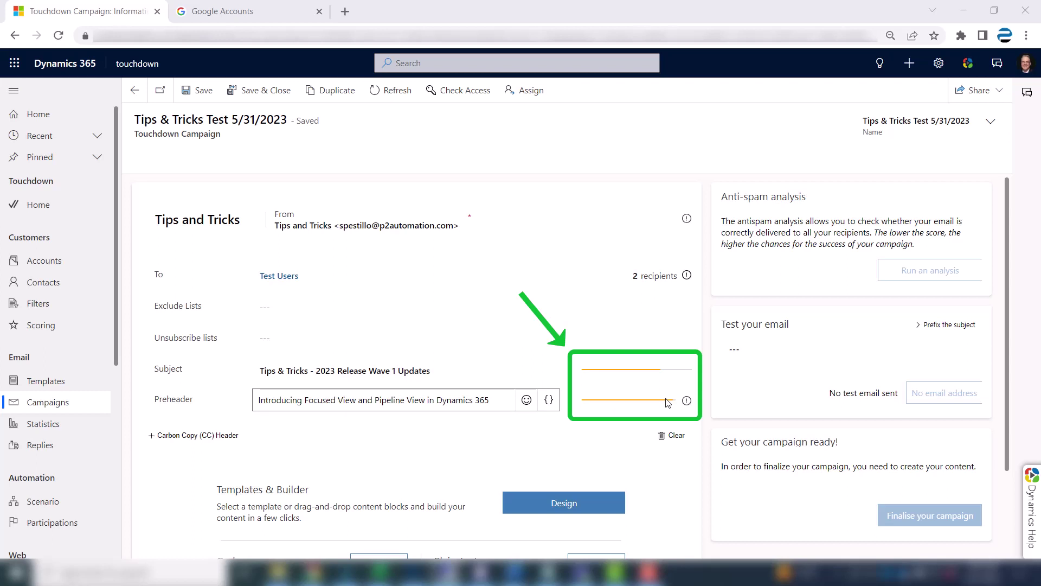
scroll(455, 449, down, 1)
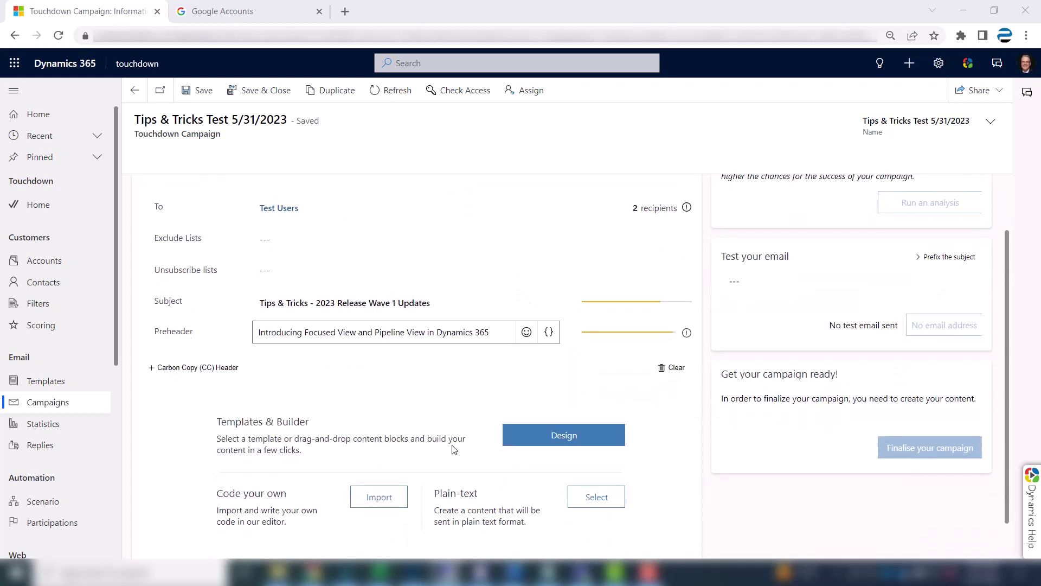
scroll(455, 449, down, 1)
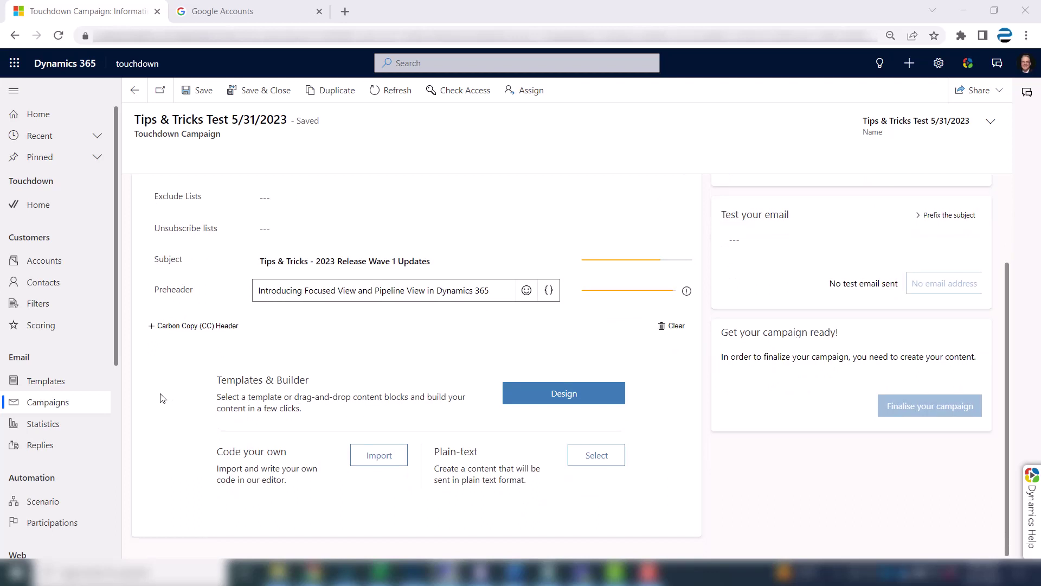
click(560, 399)
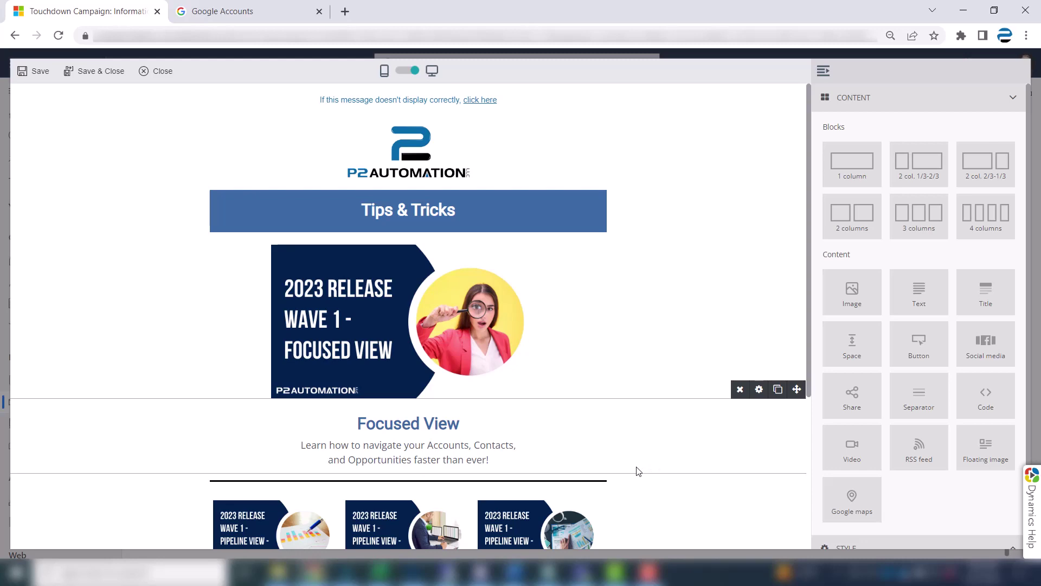
scroll(639, 471, down, 4)
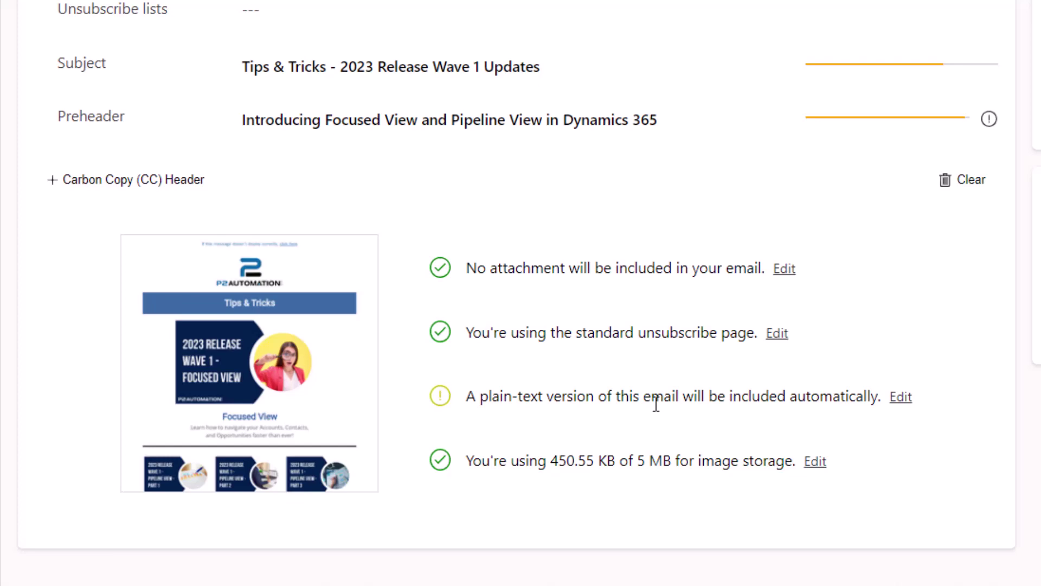
Review the email's plain-text version in its editor and save it
click(902, 398)
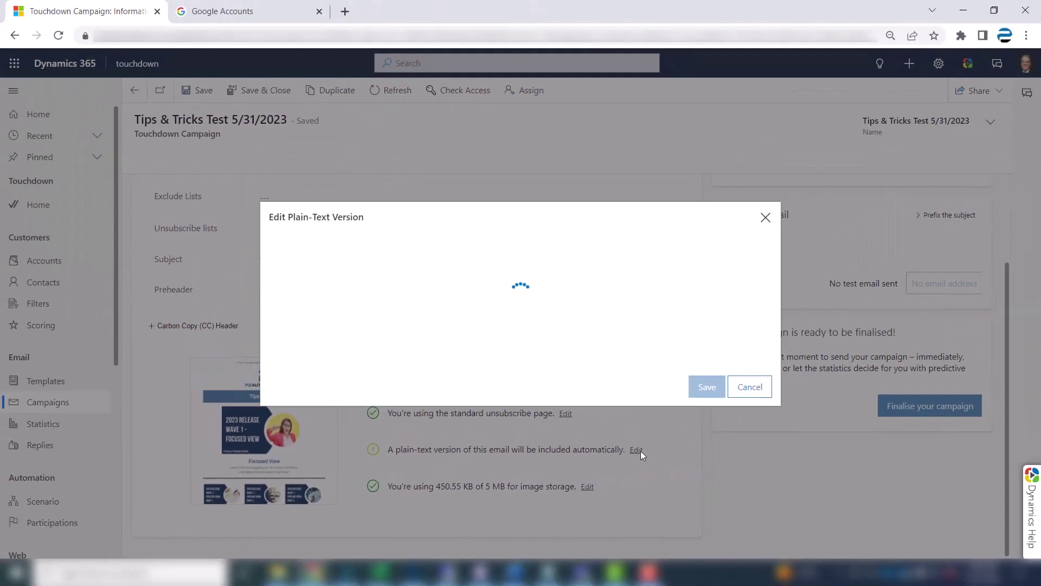
scroll(527, 272, down, 15)
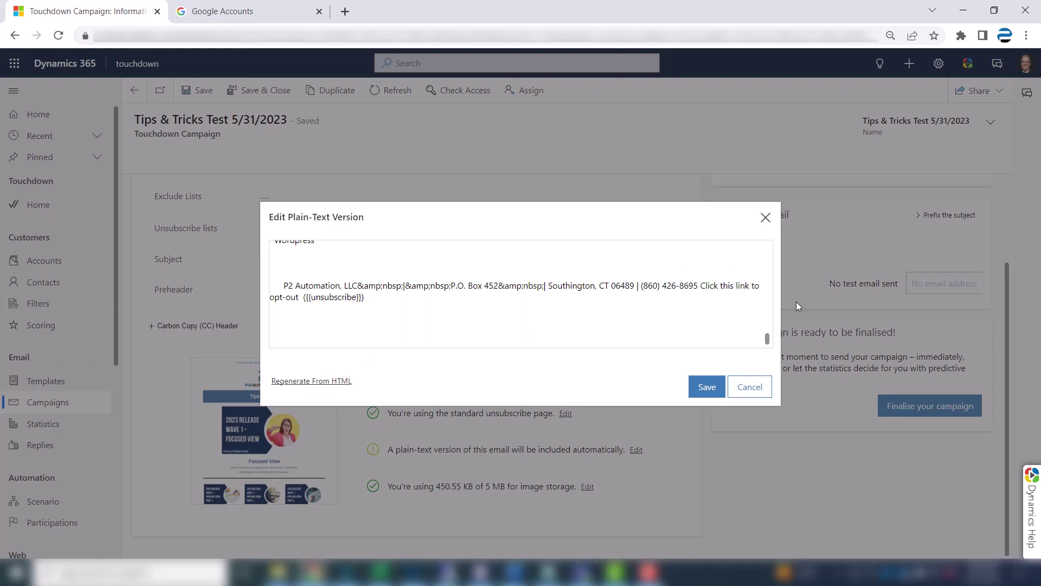
click(709, 388)
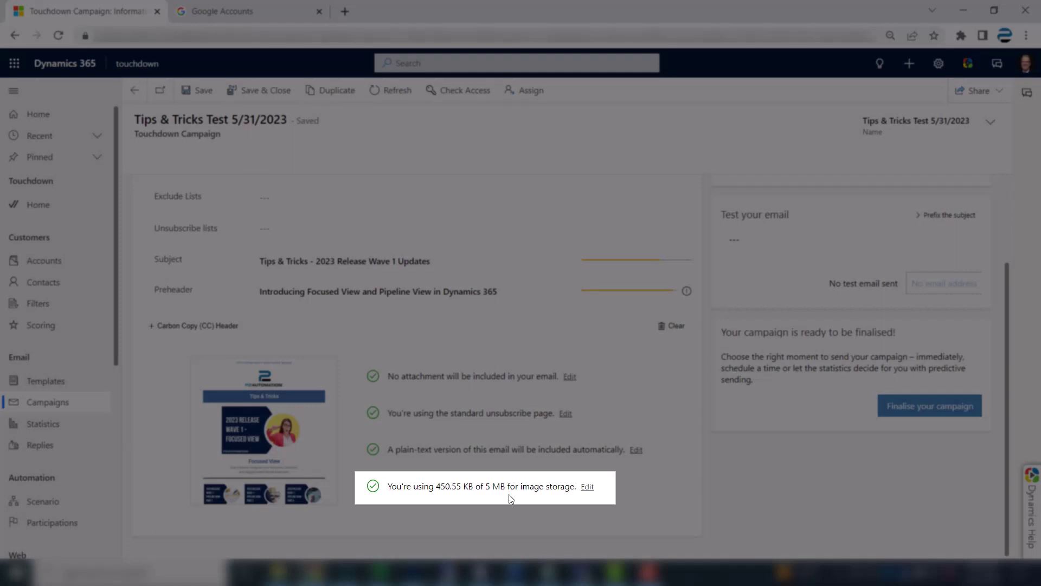
Run an anti-spam analysis on the campaign, which returns a score of 0
scroll(532, 521, up, 2)
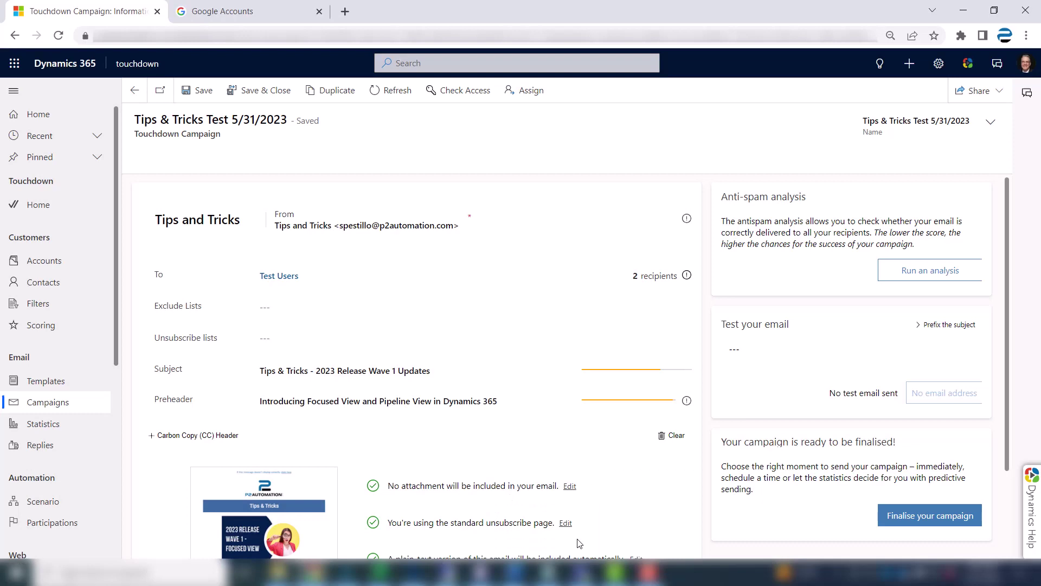
click(924, 277)
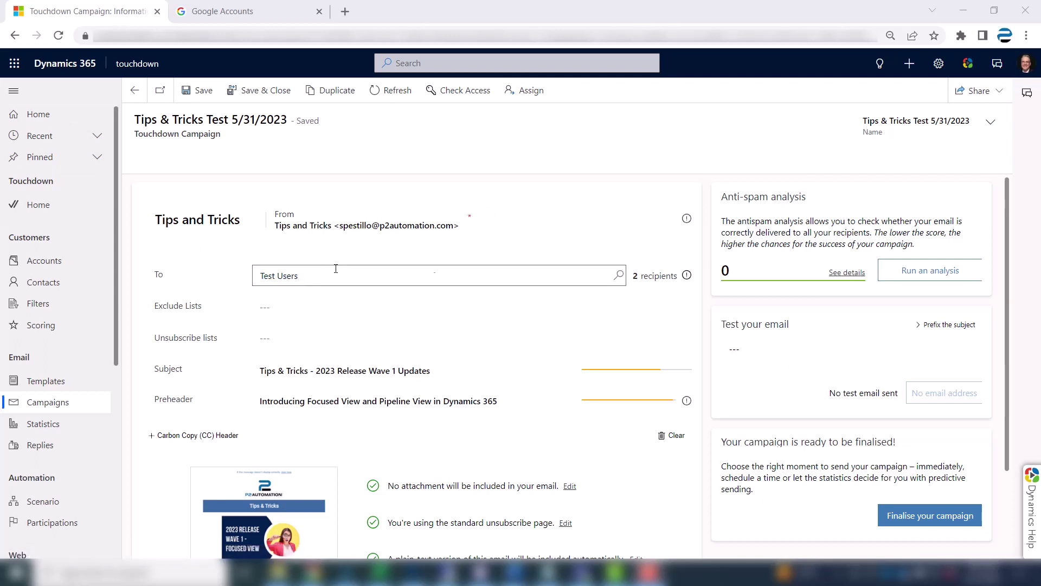
click(784, 355)
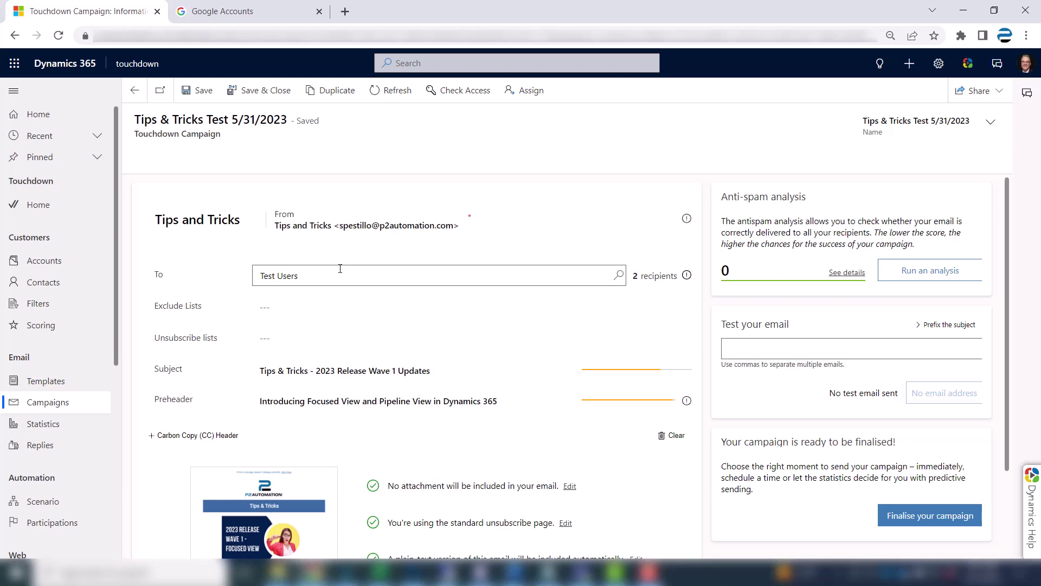
click(778, 350)
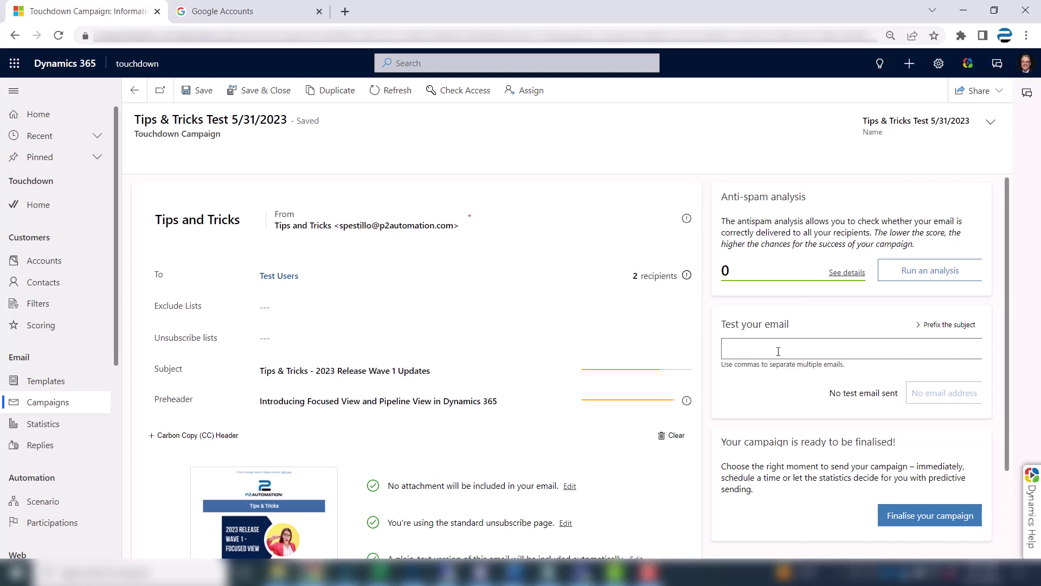
scroll(814, 412, down, 1)
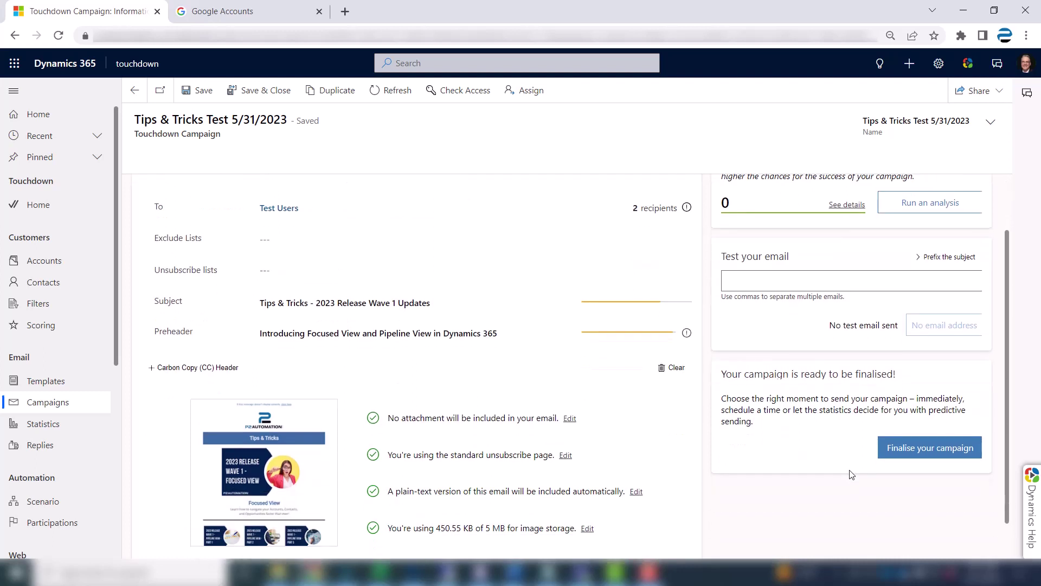
Finalise the campaign and send it to the Test Users in Immediate sending mode
click(933, 452)
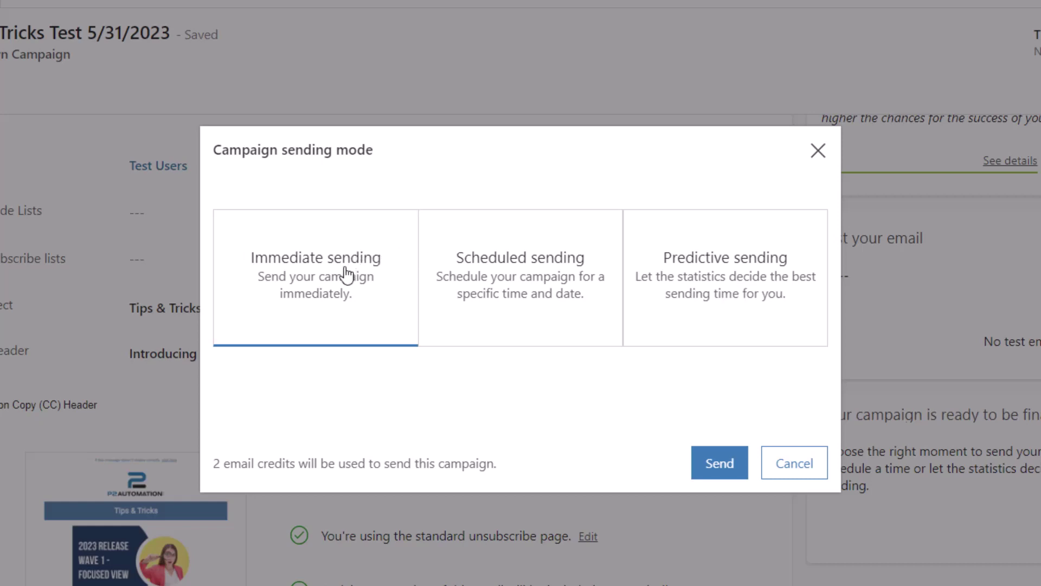
click(734, 473)
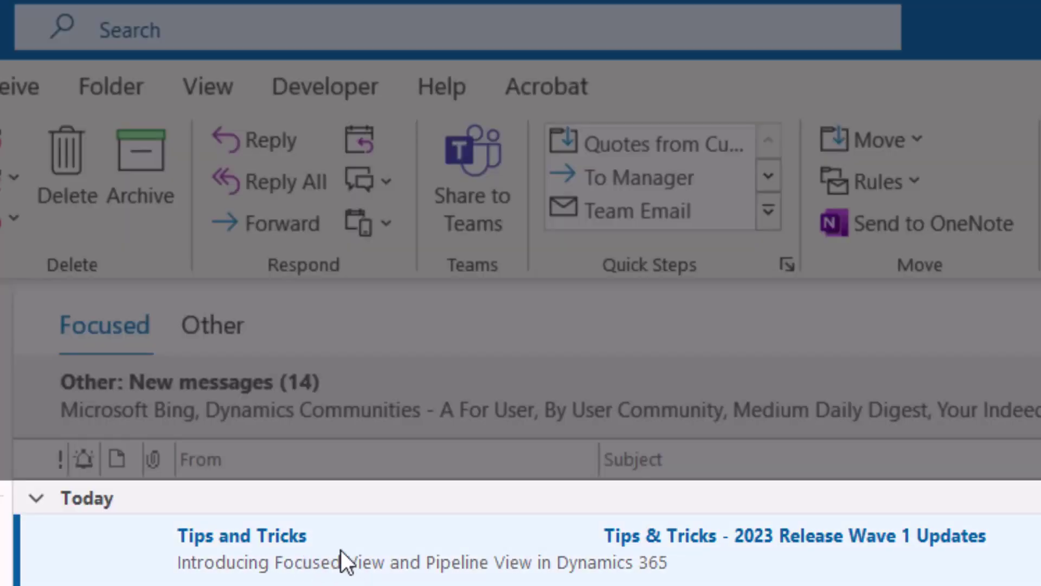
Open the Tips & Tricks email from the Outlook inbox in its own window and read through it
click(336, 545)
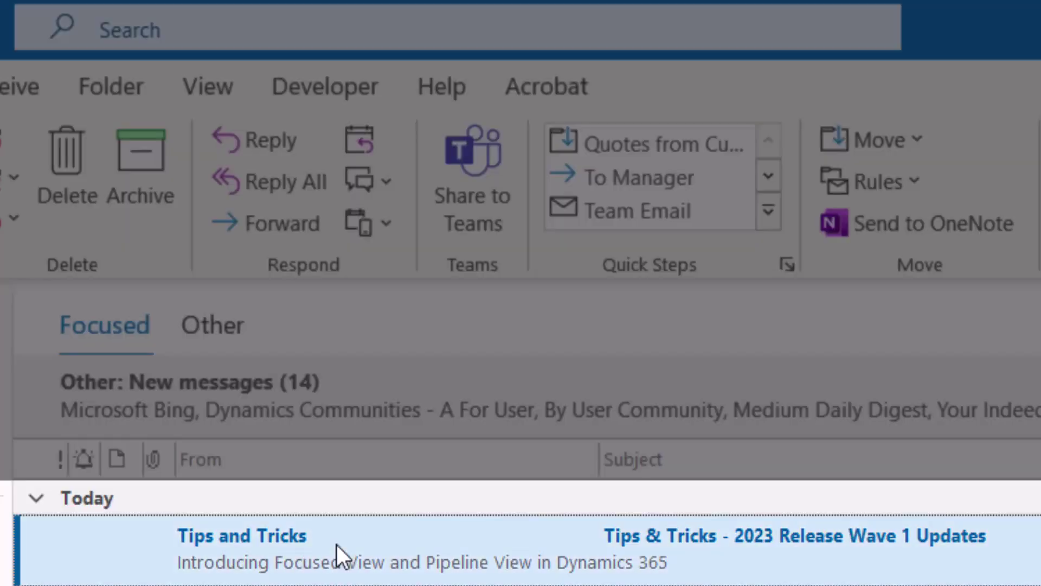
double_click(336, 544)
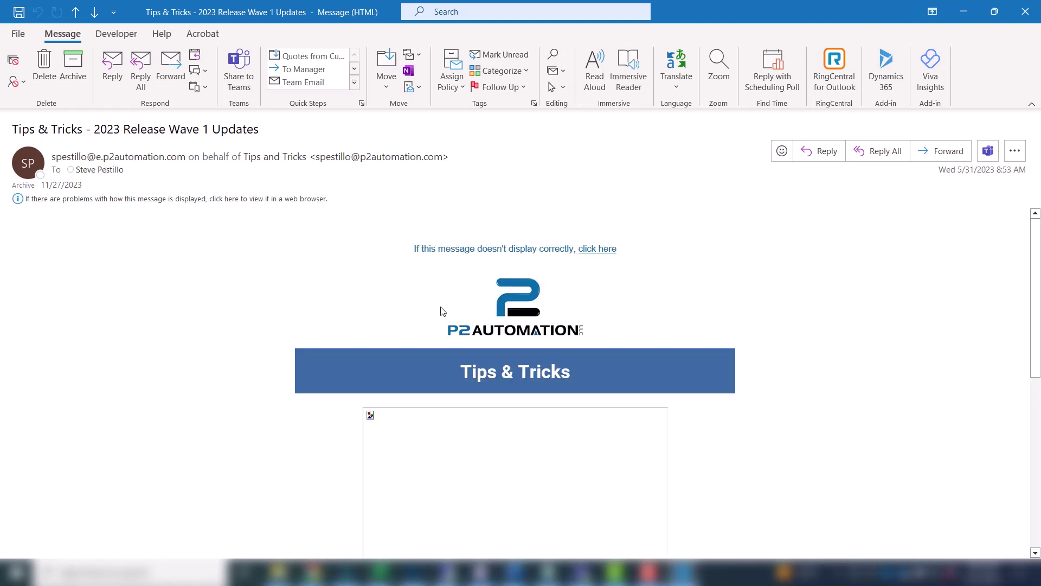
scroll(817, 386, down, 4)
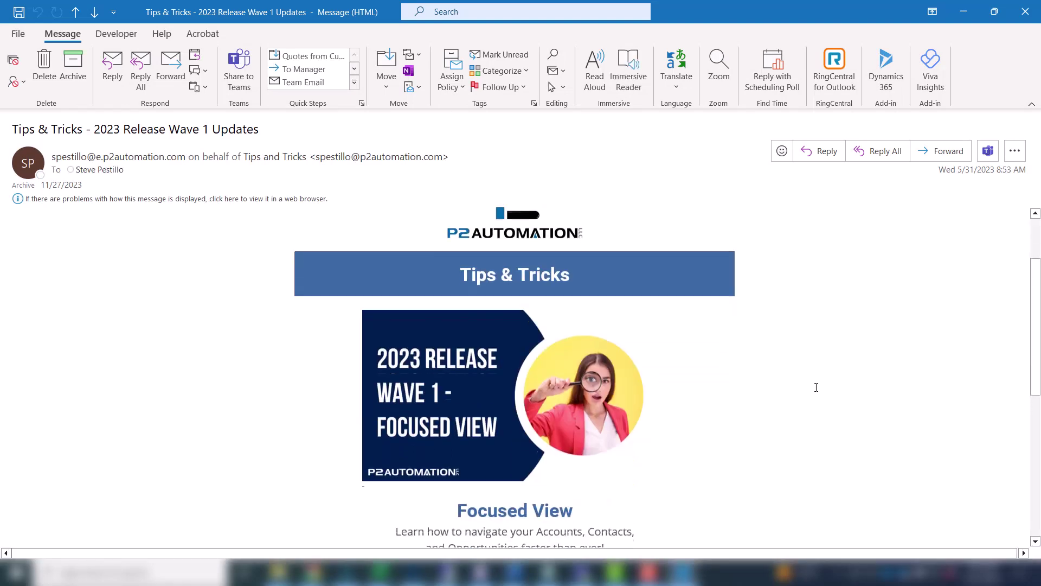
scroll(810, 405, down, 5)
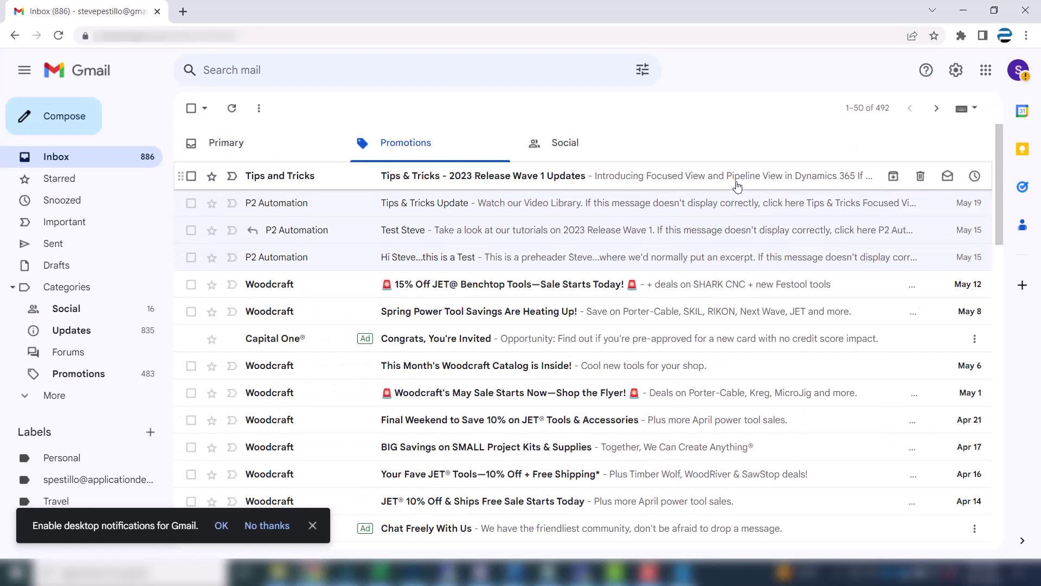
Open the Tips & Tricks email in Gmail's Promotions tab and scroll through its content
click(648, 179)
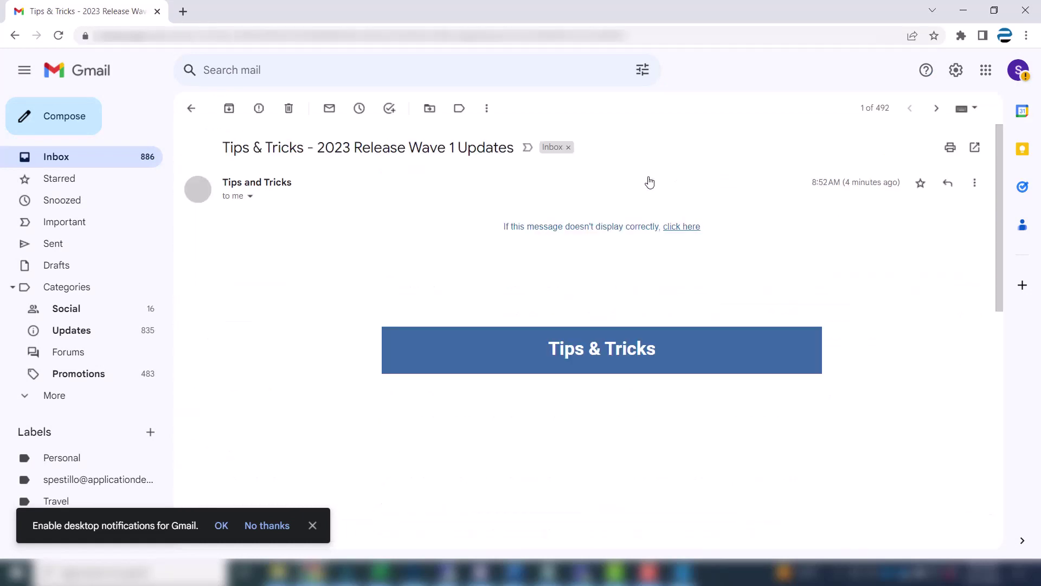
scroll(872, 272, down, 6)
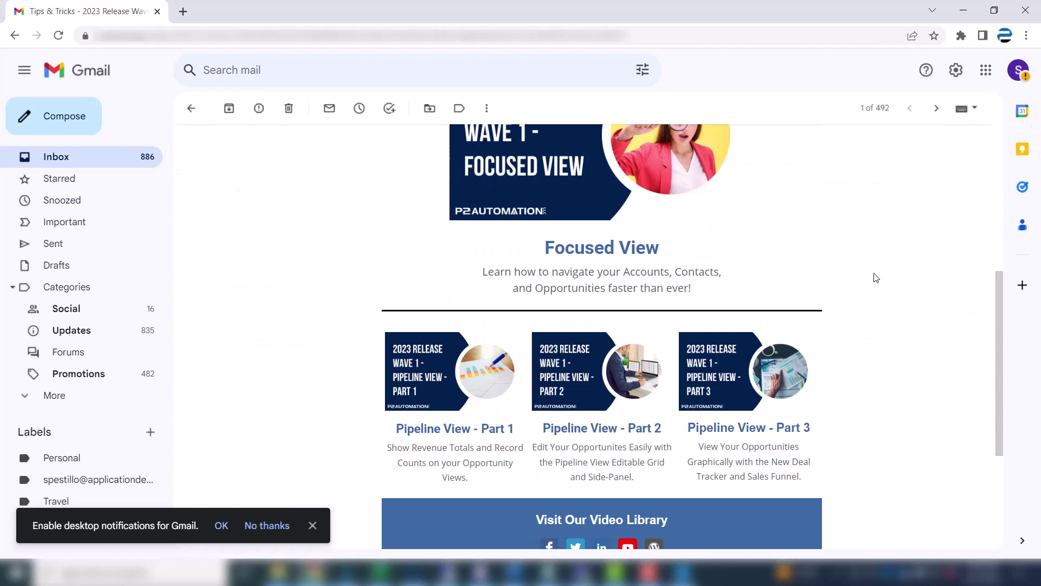